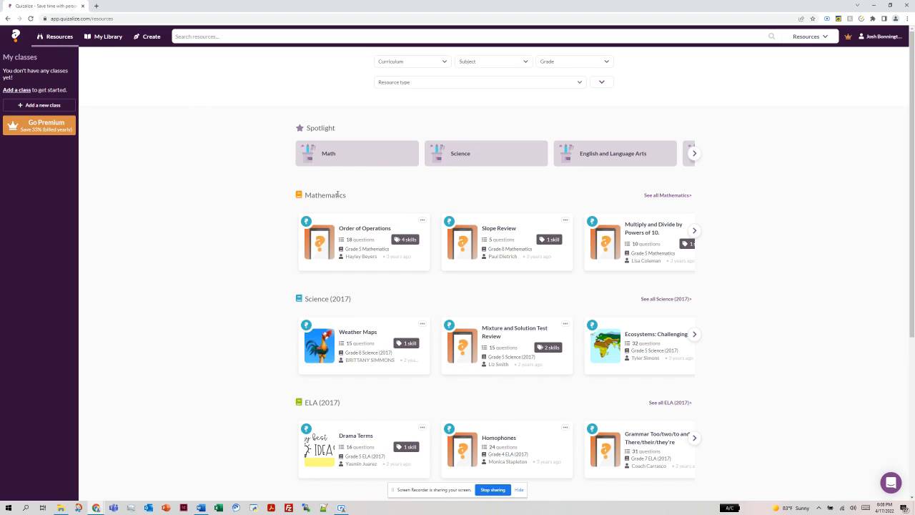
# Step: Browse the shared quizzes by subject and open the Weather Maps quiz under Science
pyautogui.scroll(-1, 361, 198)
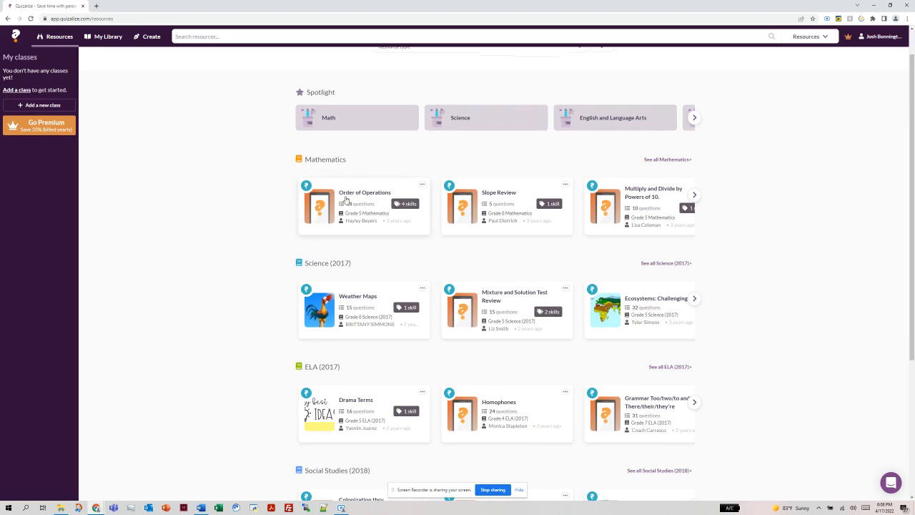
pyautogui.scroll(-3, 359, 274)
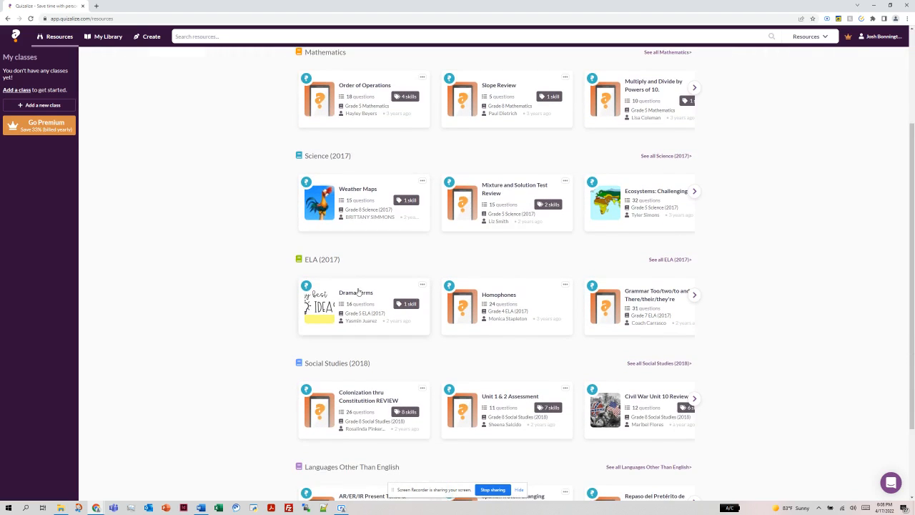
pyautogui.scroll(-3, 358, 290)
pyautogui.scroll(1, 349, 298)
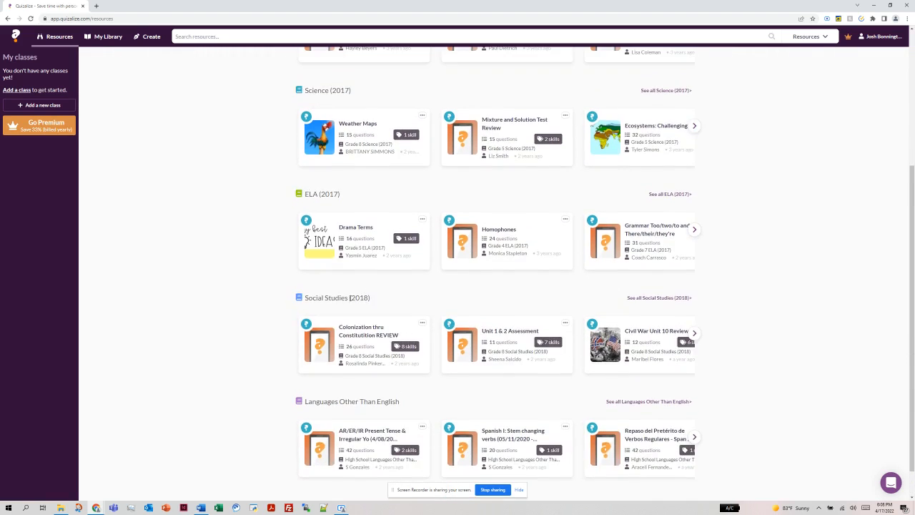
pyautogui.scroll(2, 354, 301)
pyautogui.scroll(1, 353, 307)
pyautogui.scroll(1, 366, 341)
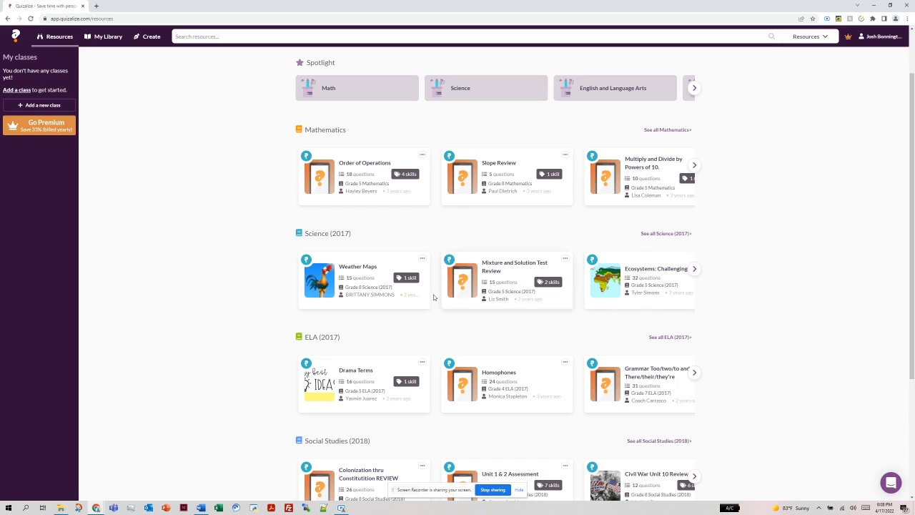
pyautogui.click(357, 276)
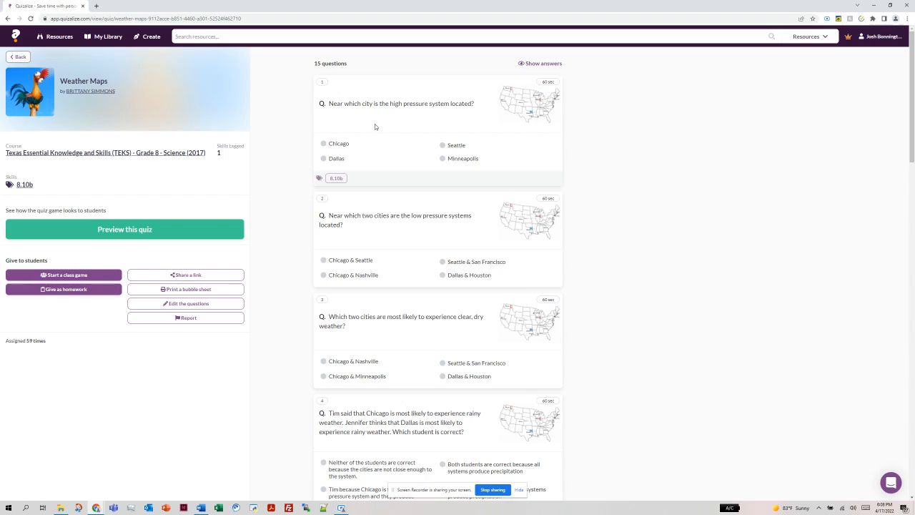
# Step: Examine the questions and answer choices of the Weather Maps quiz
pyautogui.scroll(-1, 374, 123)
pyautogui.scroll(-5, 388, 120)
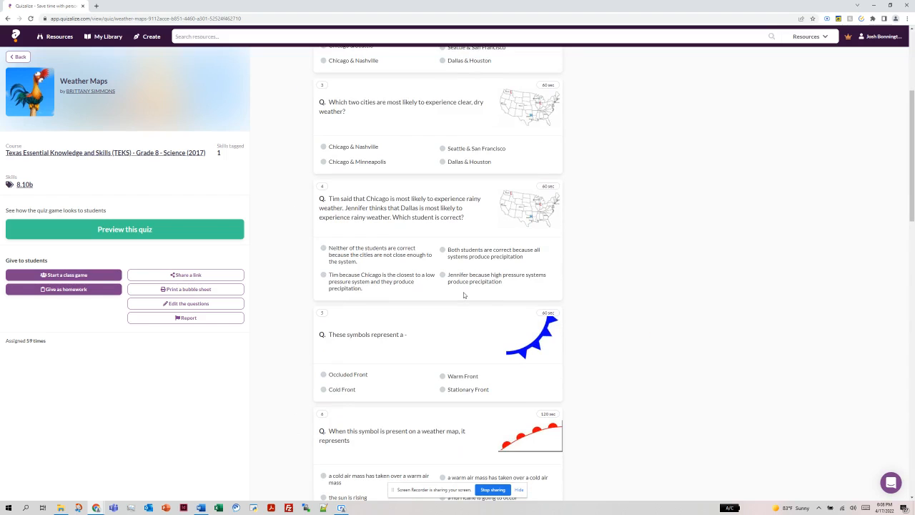
pyautogui.scroll(-1, 433, 227)
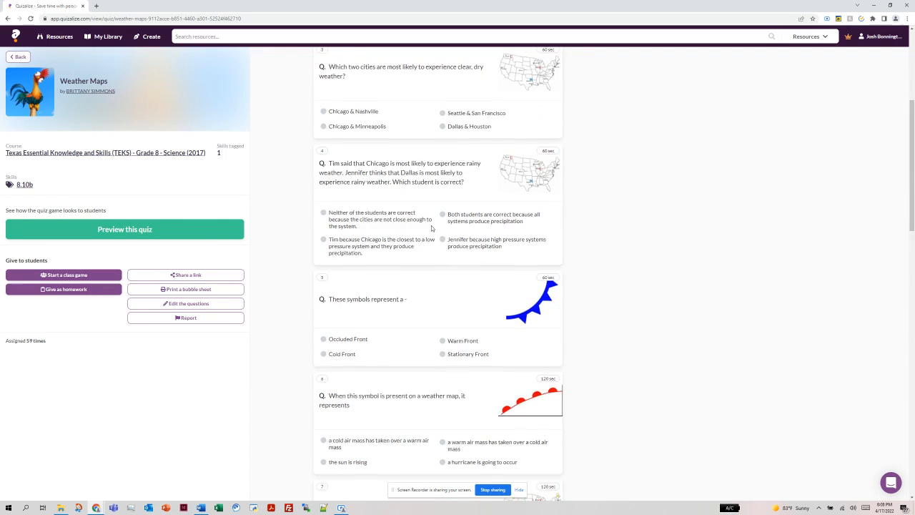
pyautogui.scroll(5, 431, 228)
pyautogui.scroll(2, 431, 228)
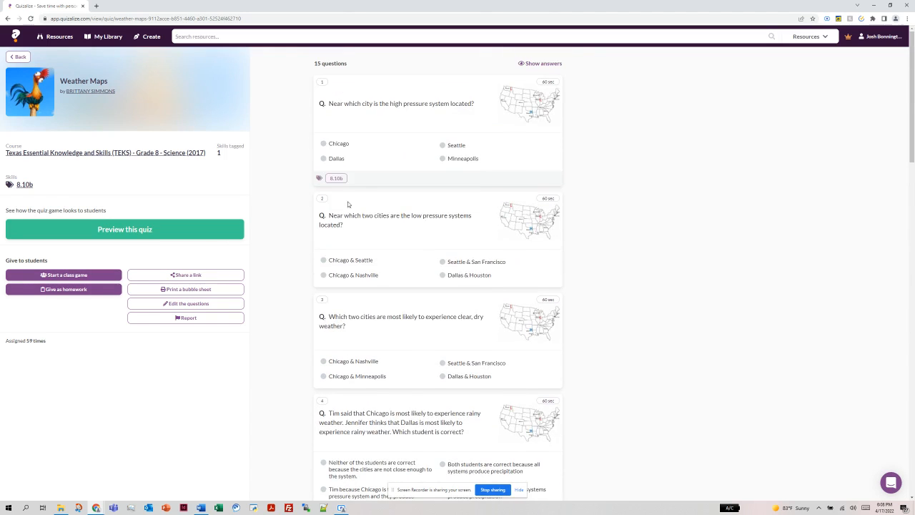
# Step: Preview the Weather Maps quiz as a student, answer the first question with Dallas, and close the preview
pyautogui.click(152, 229)
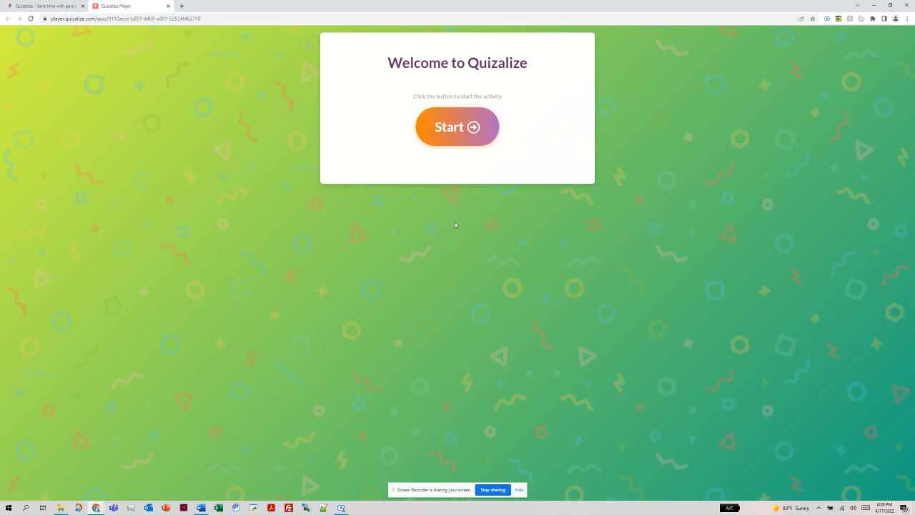
pyautogui.click(467, 126)
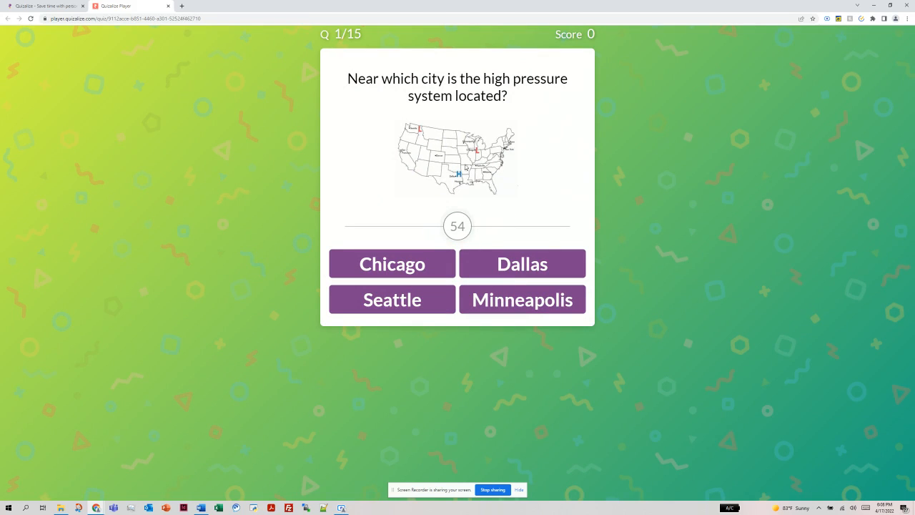
pyautogui.click(506, 264)
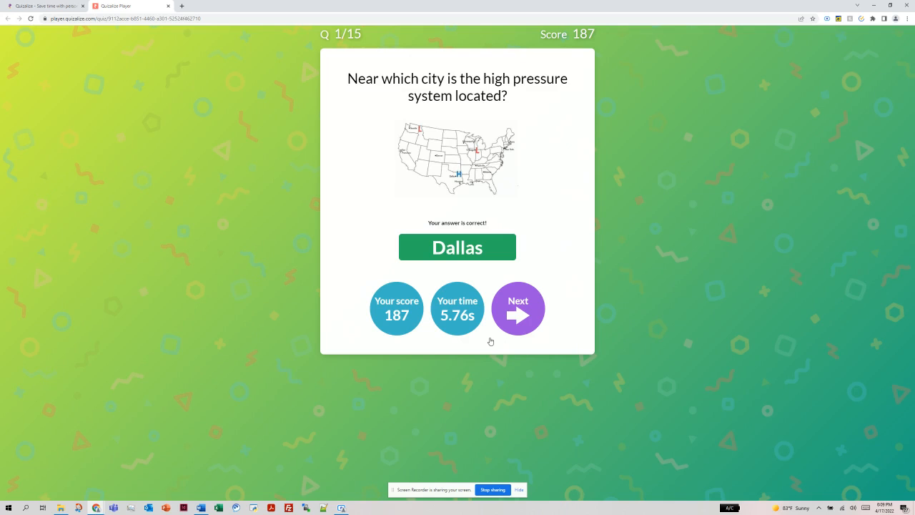
pyautogui.click(168, 5)
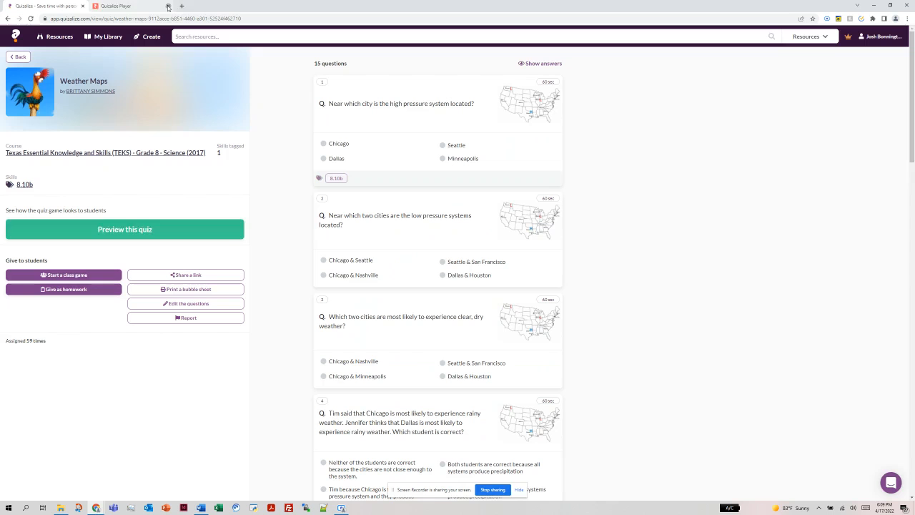
# Step: Start creating a new quiz and add a blank question to it
pyautogui.click(60, 37)
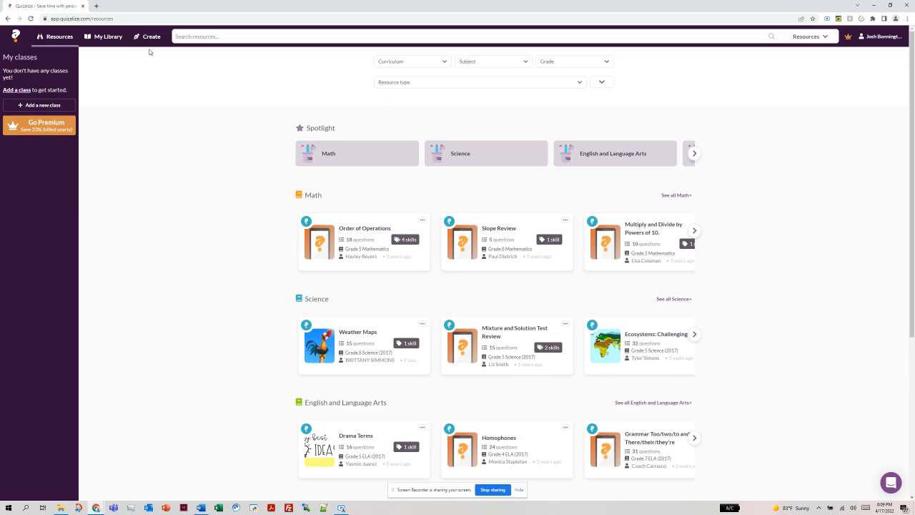
pyautogui.click(153, 40)
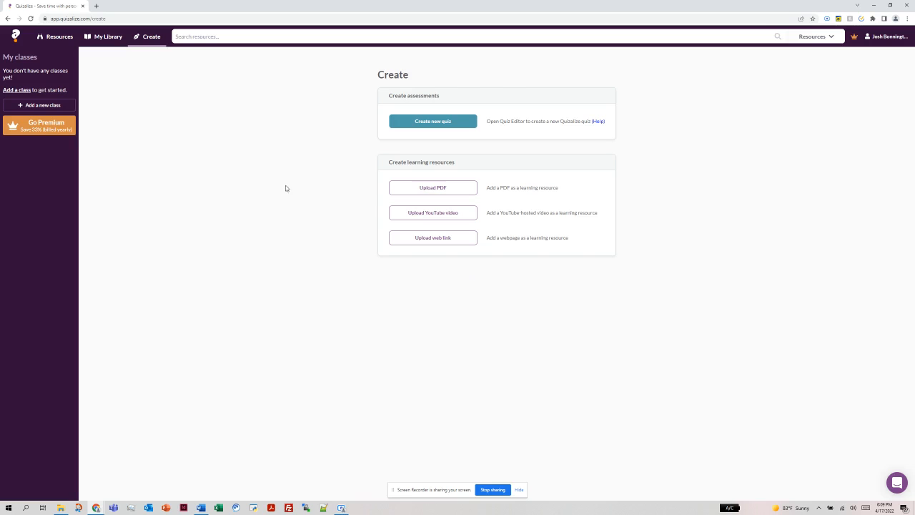
pyautogui.click(436, 125)
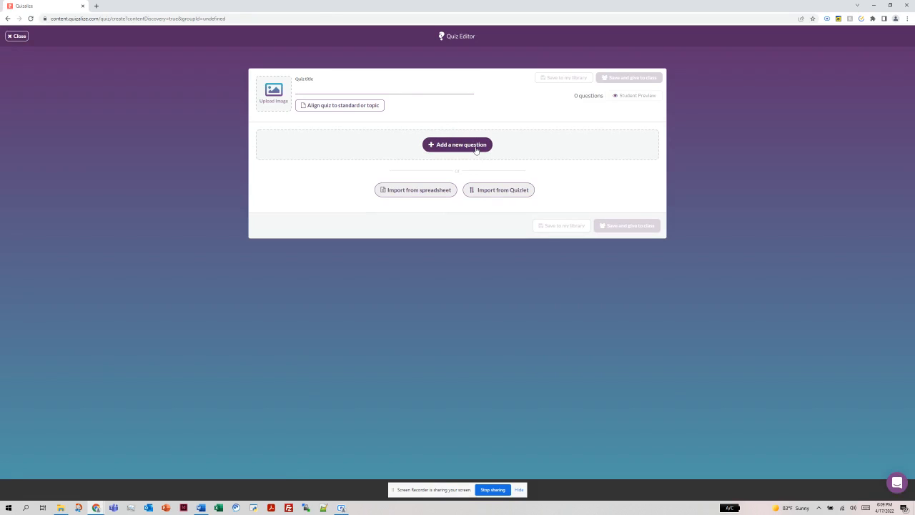
pyautogui.click(476, 147)
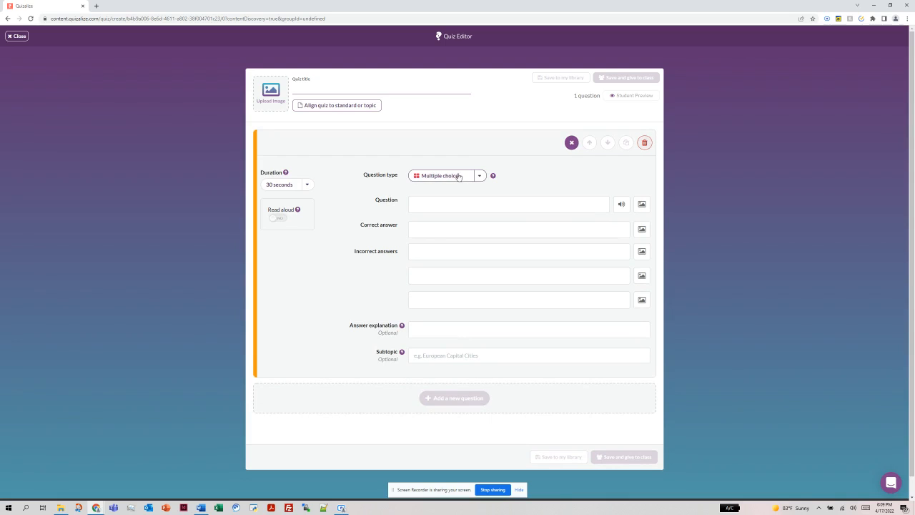
# Step: Examine the available question types and the question, correct answer, incorrect answer and answer explanation fields of the blank question
pyautogui.click(472, 177)
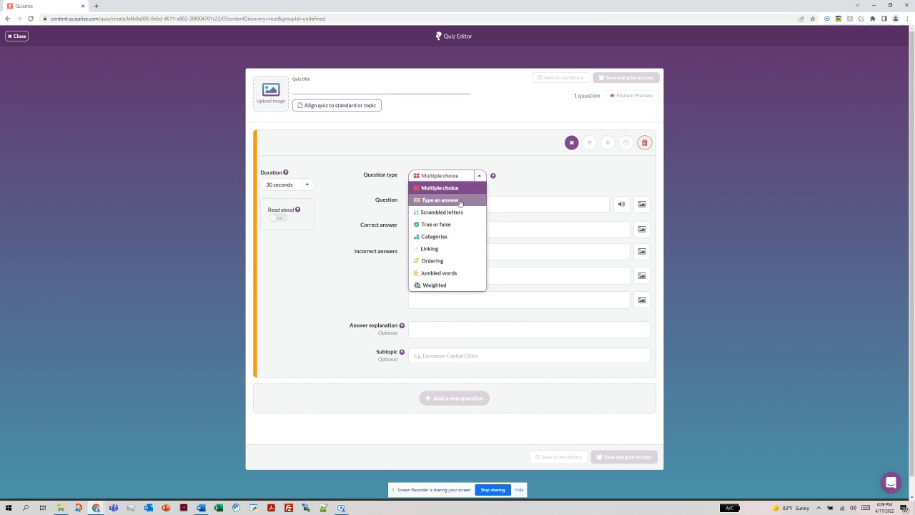
pyautogui.click(459, 176)
pyautogui.click(466, 200)
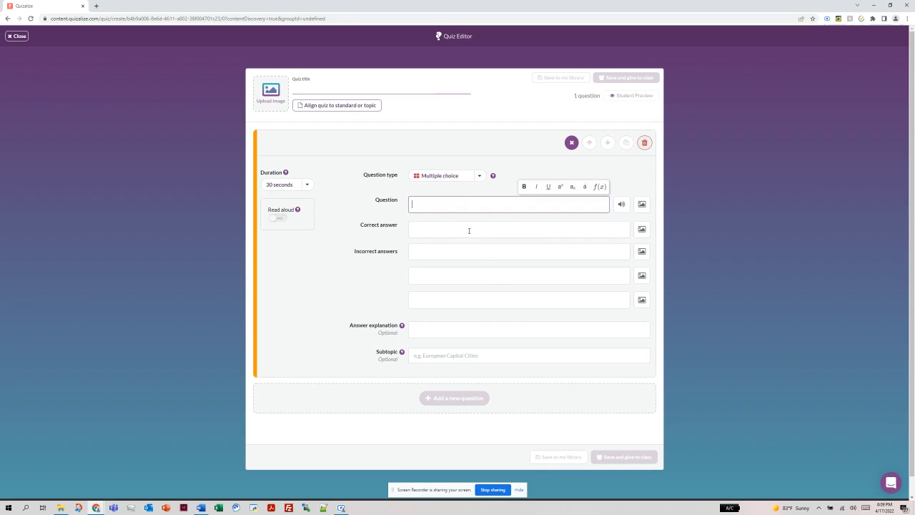
pyautogui.click(469, 231)
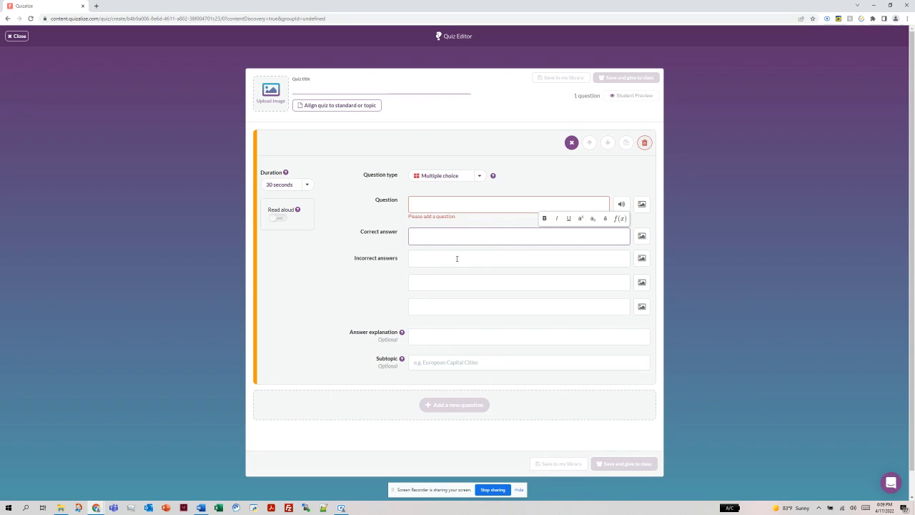
pyautogui.click(456, 258)
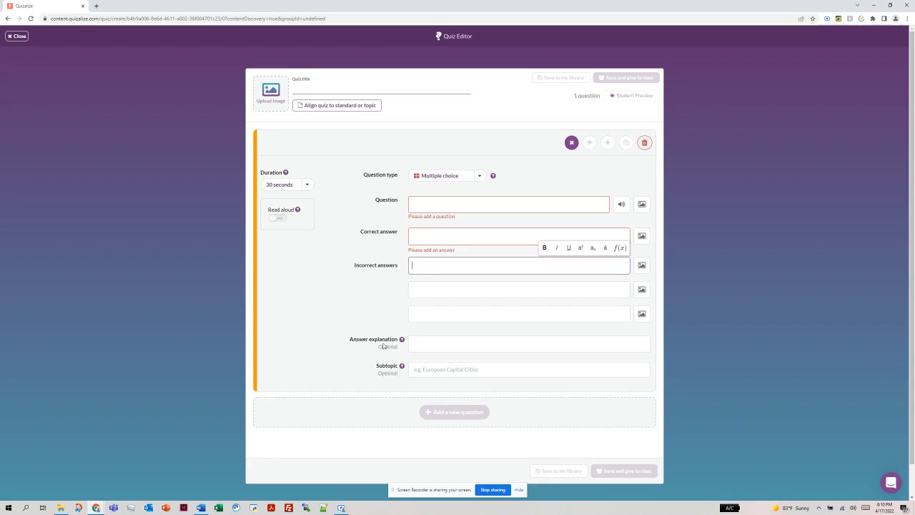
pyautogui.click(434, 343)
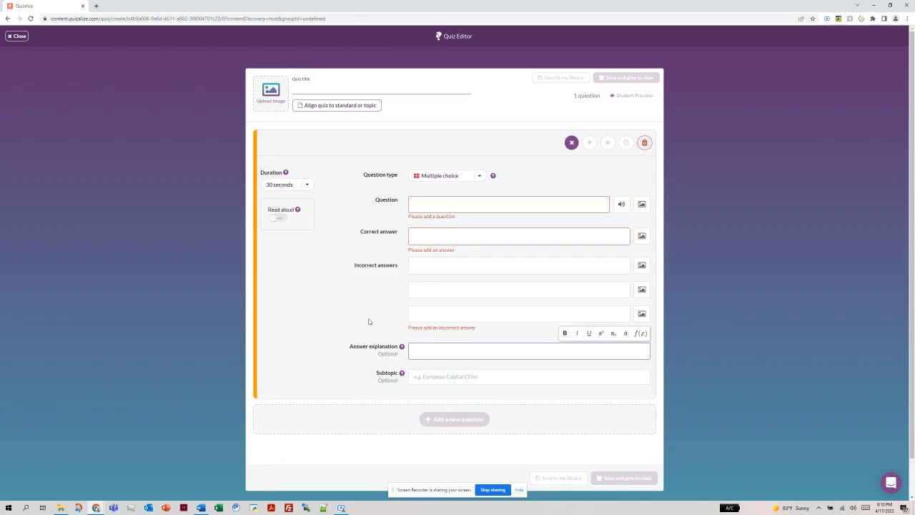
pyautogui.click(336, 282)
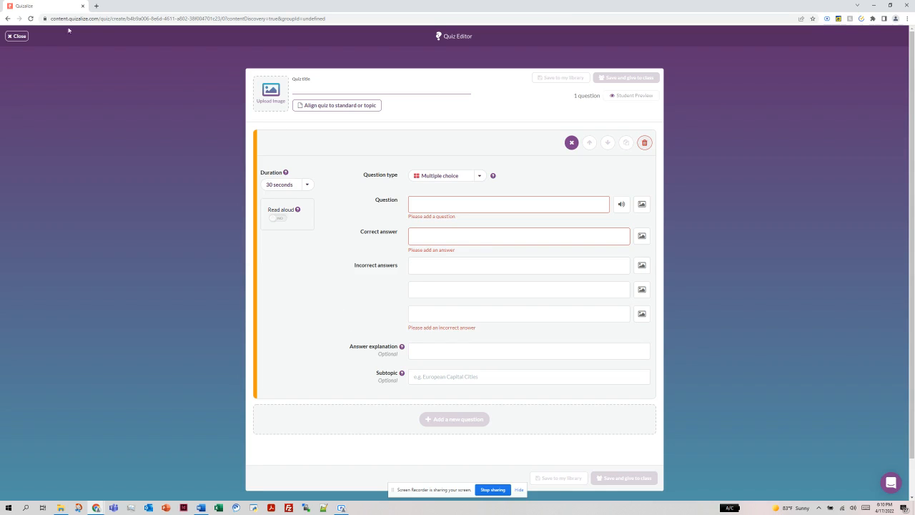
# Step: Leave the new quiz without saving and open the Houston Baptist University Quiz from the personal library for editing
pyautogui.click(17, 36)
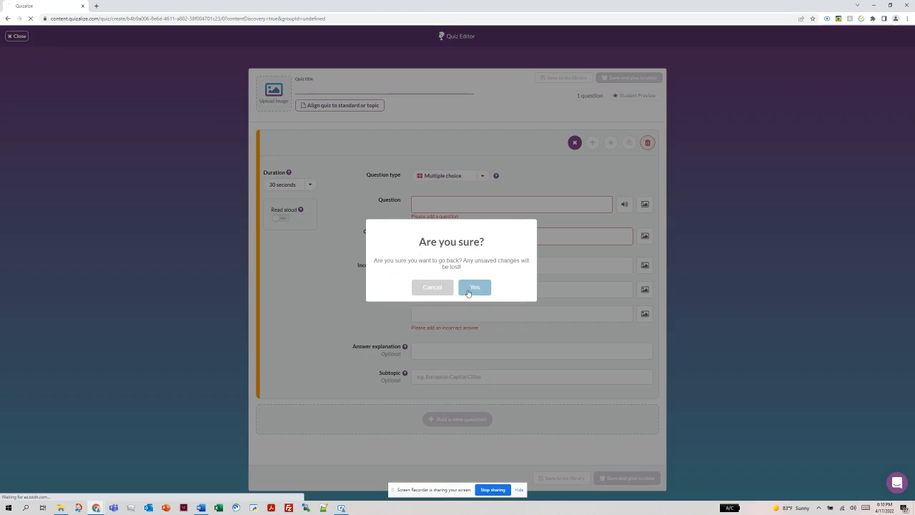
pyautogui.click(465, 291)
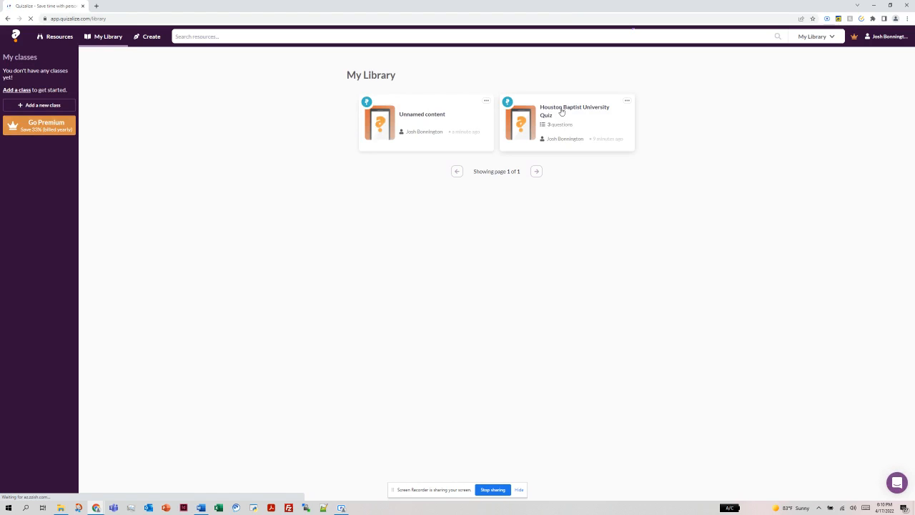
pyautogui.click(562, 112)
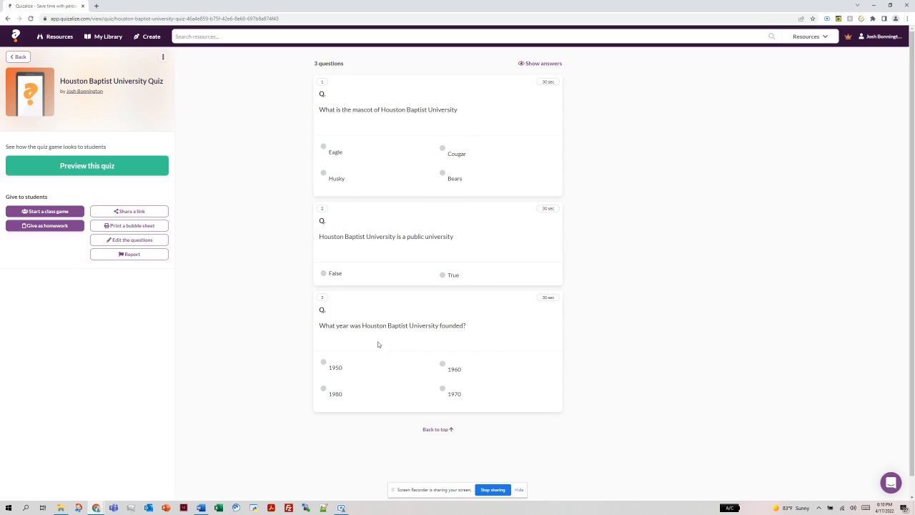
pyautogui.click(130, 240)
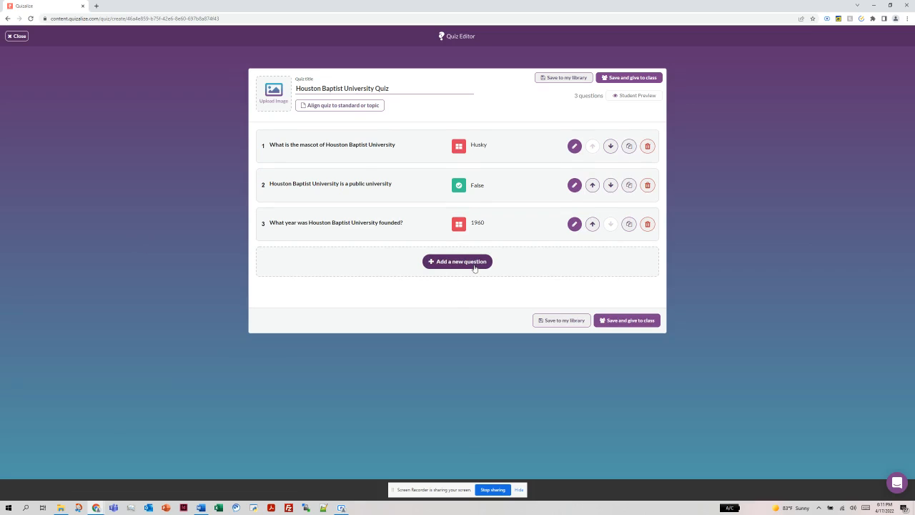
# Step: Add a fourth, multiple-choice question to the quiz with the text "Where is HBU located?"
pyautogui.click(474, 267)
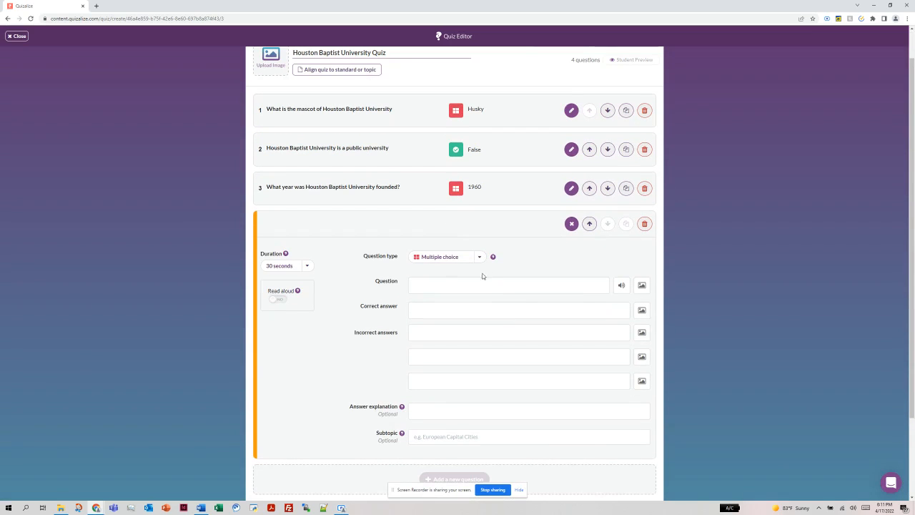
pyautogui.click(464, 286)
pyautogui.write('Whee')
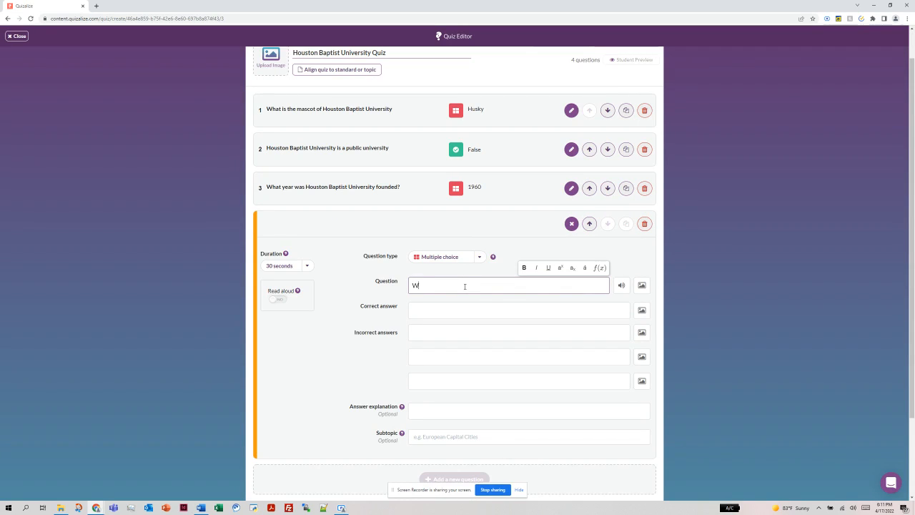
pyautogui.press('BackSpace')
pyautogui.write('re is HBU located?')
pyautogui.press('Tab')
pyautogui.press('Tab')
pyautogui.press('Tab')
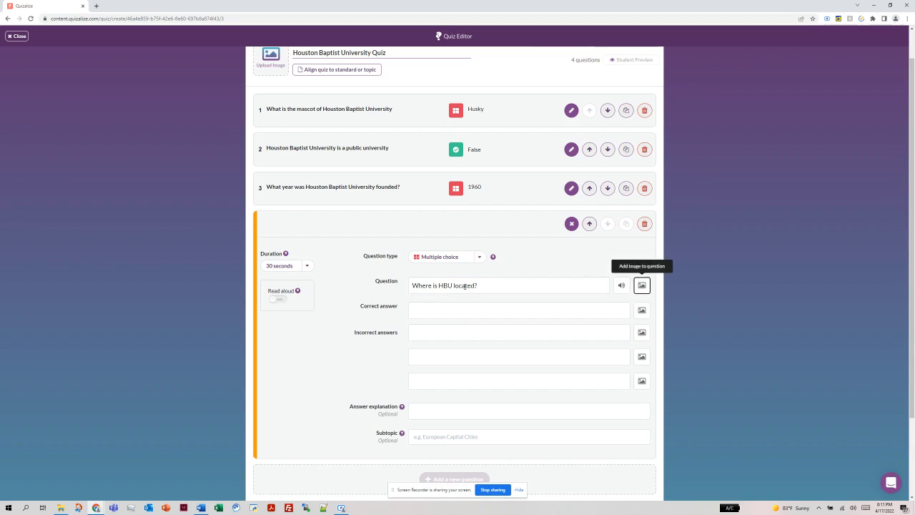
# Step: Enter "Sharpstown" as the correct answer and "Montrose" as the first incorrect answer
pyautogui.write('S')
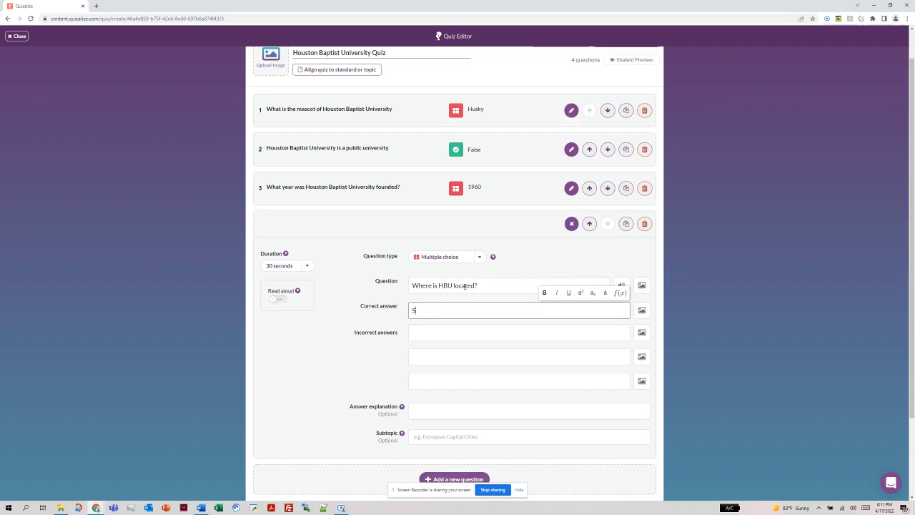
pyautogui.write('harpstown')
pyautogui.press('Tab')
pyautogui.press('Tab')
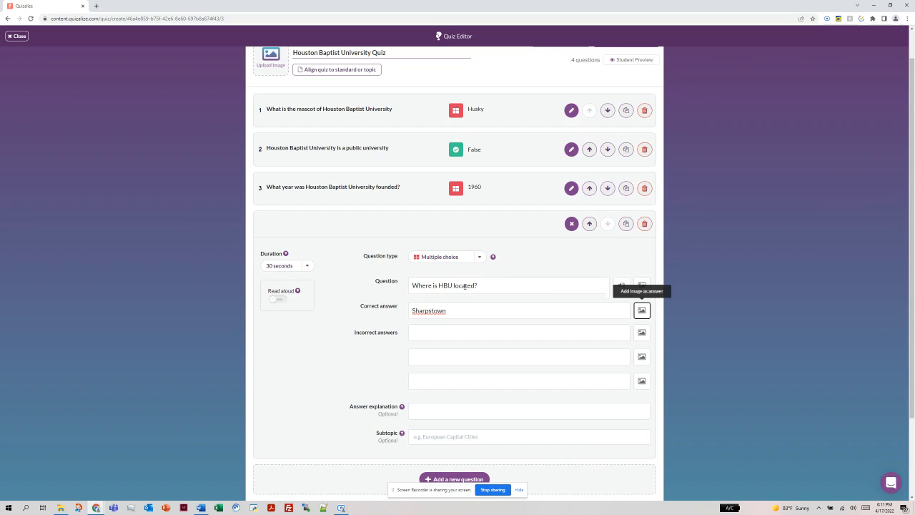
pyautogui.write('Montrose')
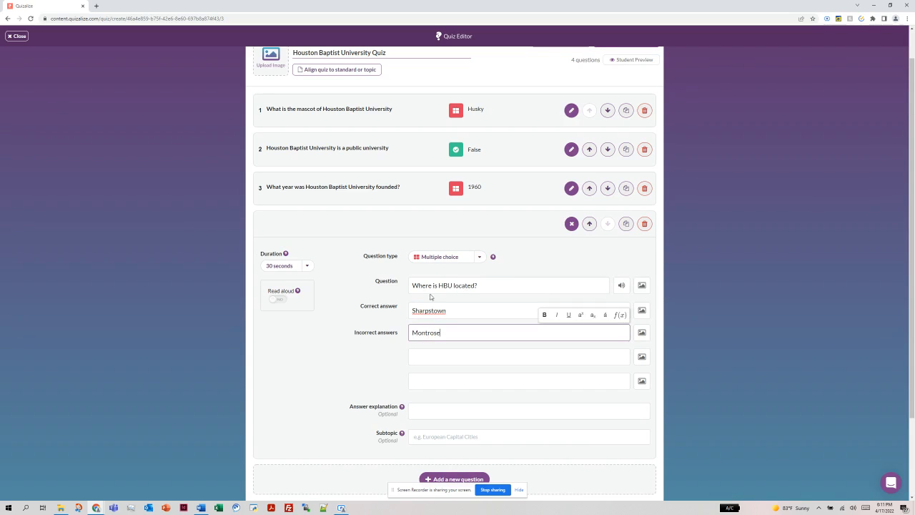
# Step: Reword the fourth question to "Where in Houston is HBU located?"
pyautogui.click(432, 288)
pyautogui.press('BackSpace')
pyautogui.write('n Houston is')
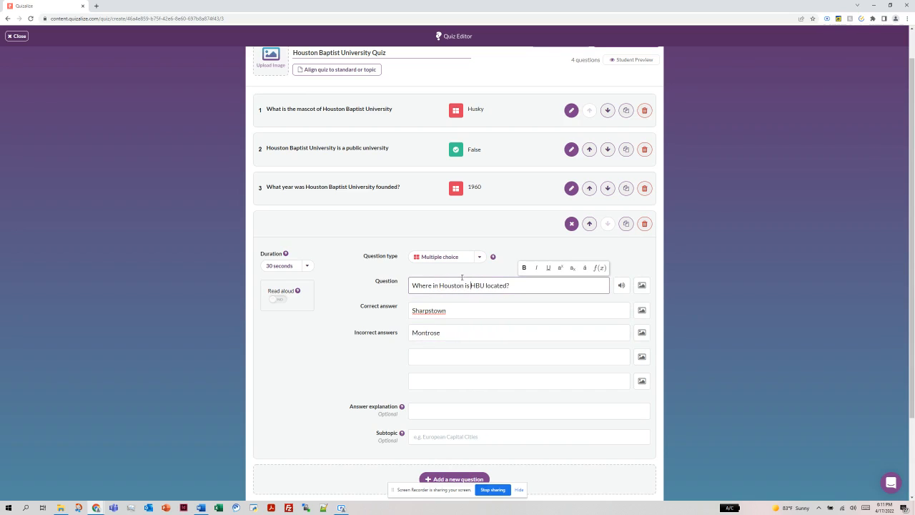
# Step: Enter "Memorial" as the second incorrect answer of the fourth question
pyautogui.click(464, 355)
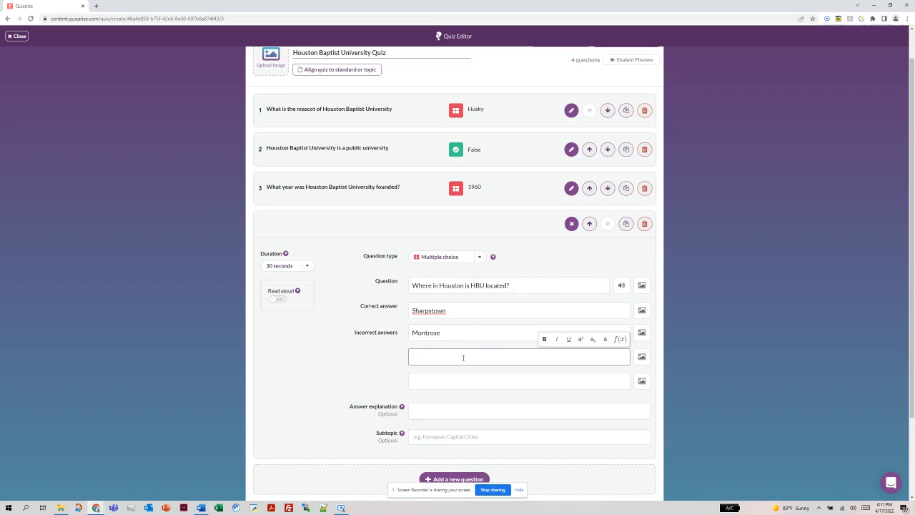
pyautogui.write('Memorial')
pyautogui.press('Tab')
pyautogui.press('Tab')
pyautogui.press('Tab')
pyautogui.hotkey('shift', 'Tab')
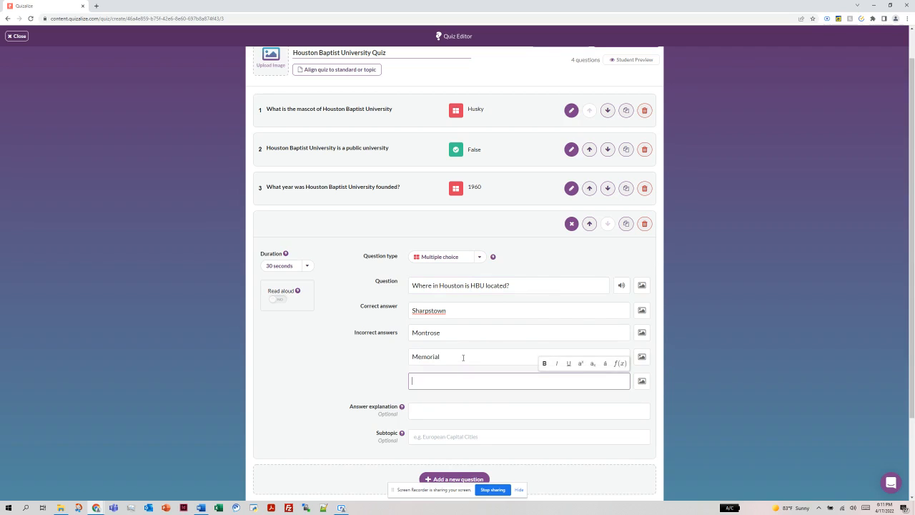
# Step: Enter "South Side" as the third incorrect answer of the fourth question and save the quiz to the library
pyautogui.write('South Side')
pyautogui.scroll(-1, 475, 358)
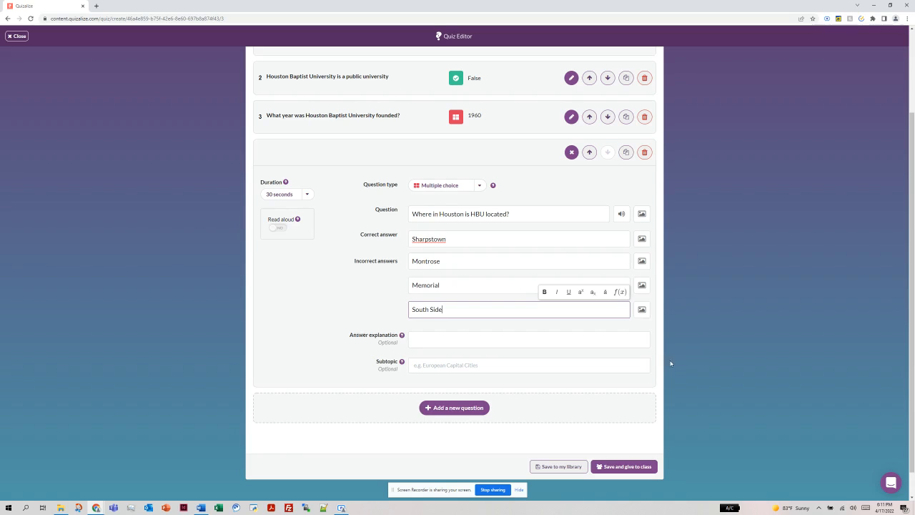
pyautogui.click(561, 466)
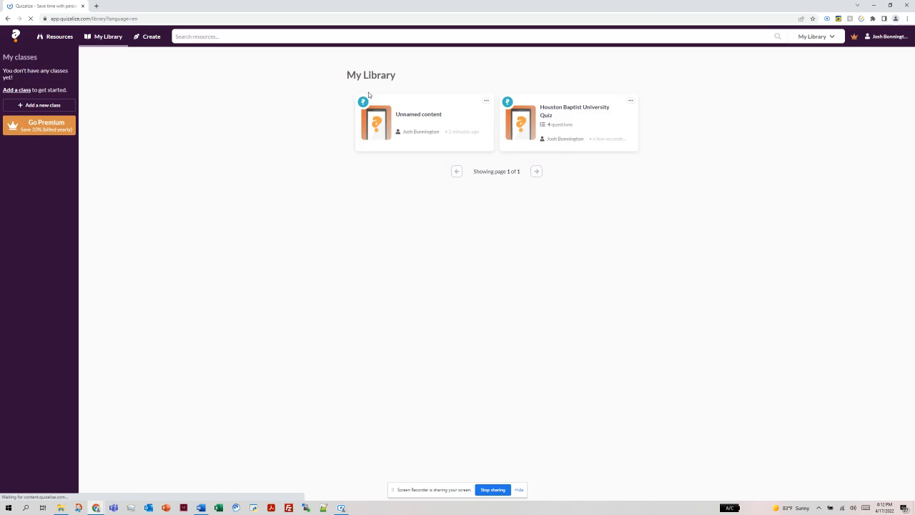
# Step: Open the Houston Baptist University Quiz from the library and start its student preview
pyautogui.click(550, 119)
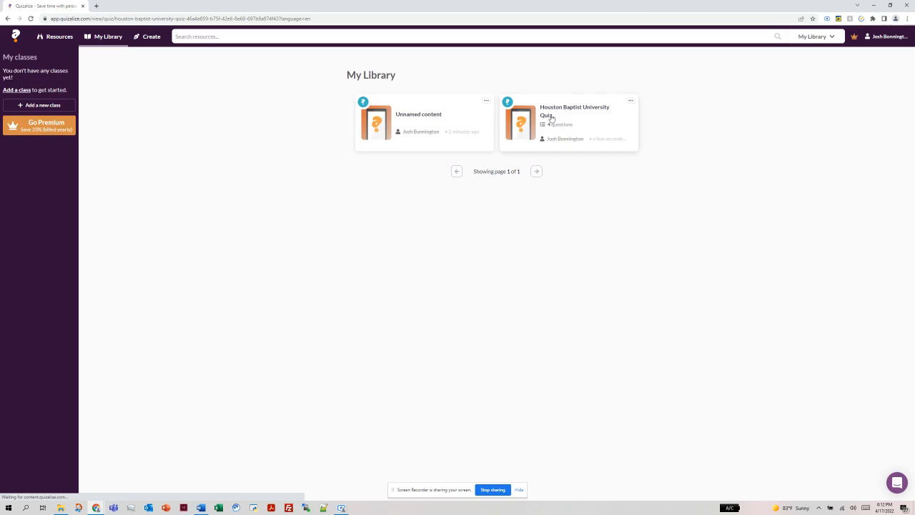
pyautogui.click(123, 164)
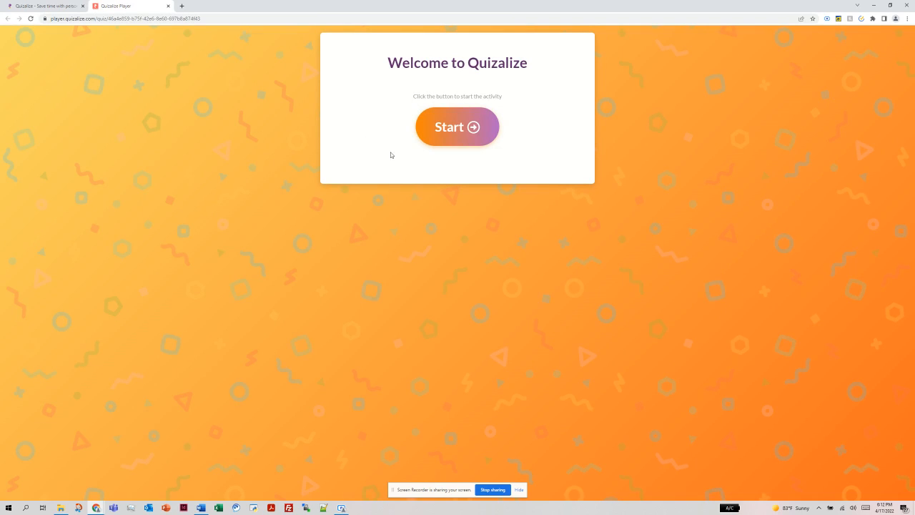
pyautogui.click(445, 131)
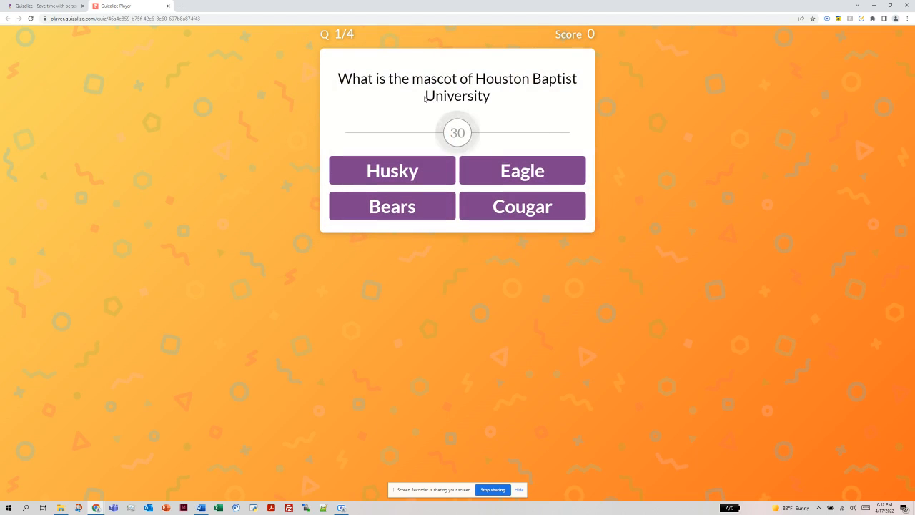
# Step: Answer the mascot question with "Husky" and the public university question with "False" in the preview
pyautogui.click(412, 163)
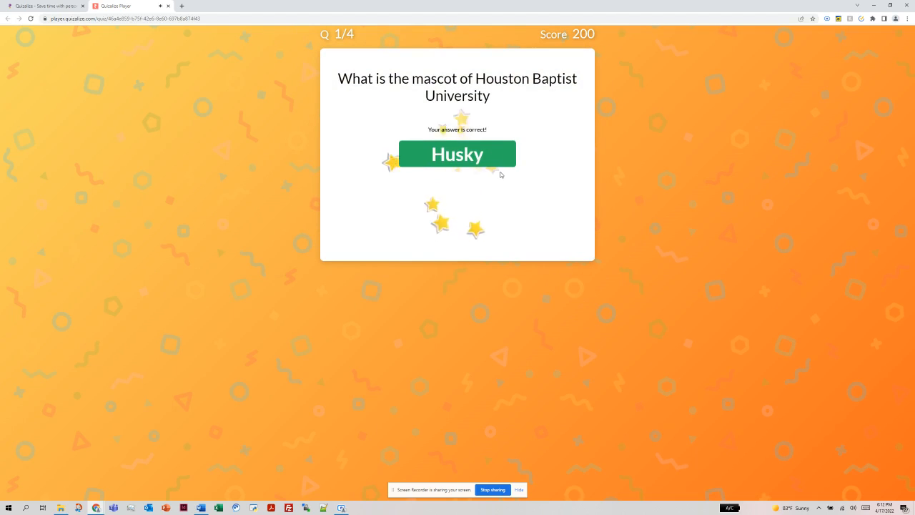
pyautogui.click(520, 216)
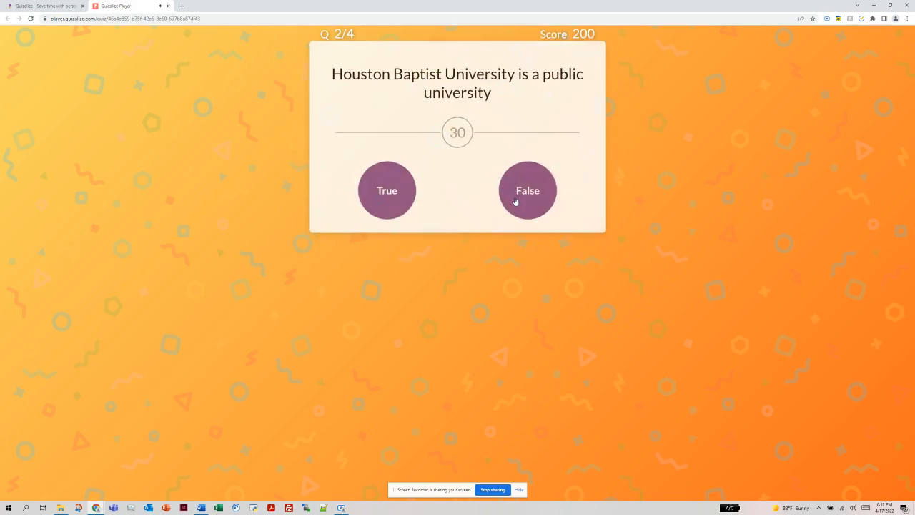
pyautogui.click(519, 190)
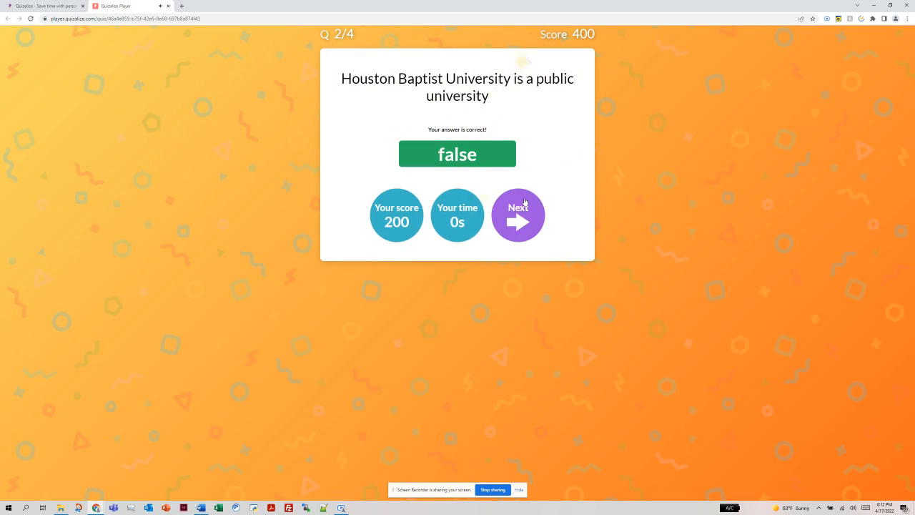
pyautogui.click(517, 228)
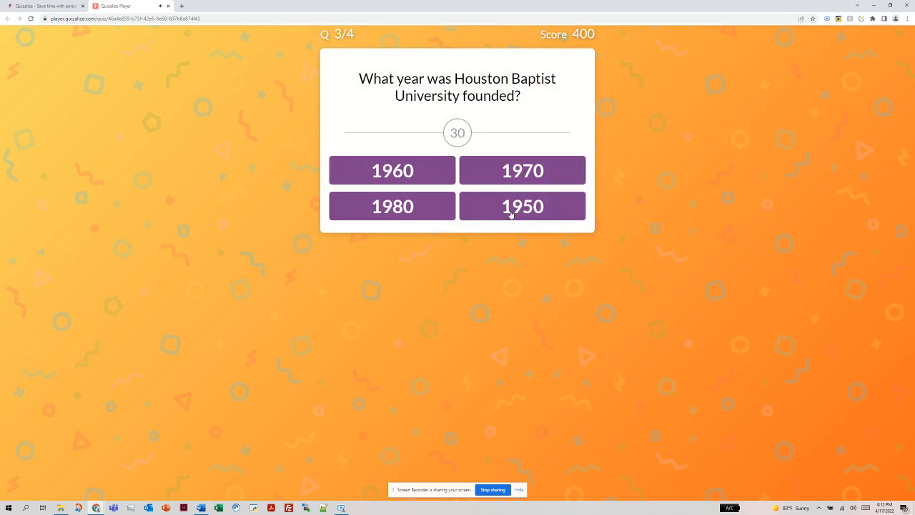
# Step: Answer "1960" for the founding year and "Sharpstown" for the location, finish the quiz and close the preview
pyautogui.click(424, 173)
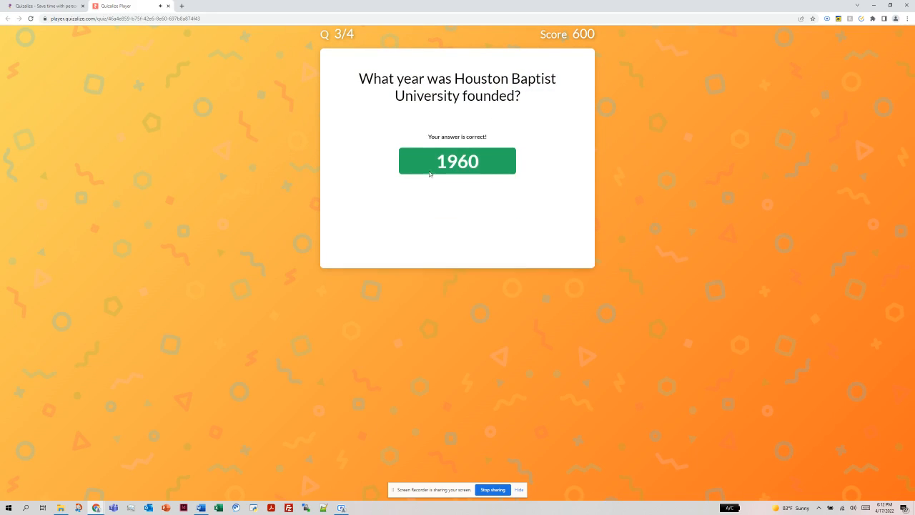
pyautogui.click(523, 208)
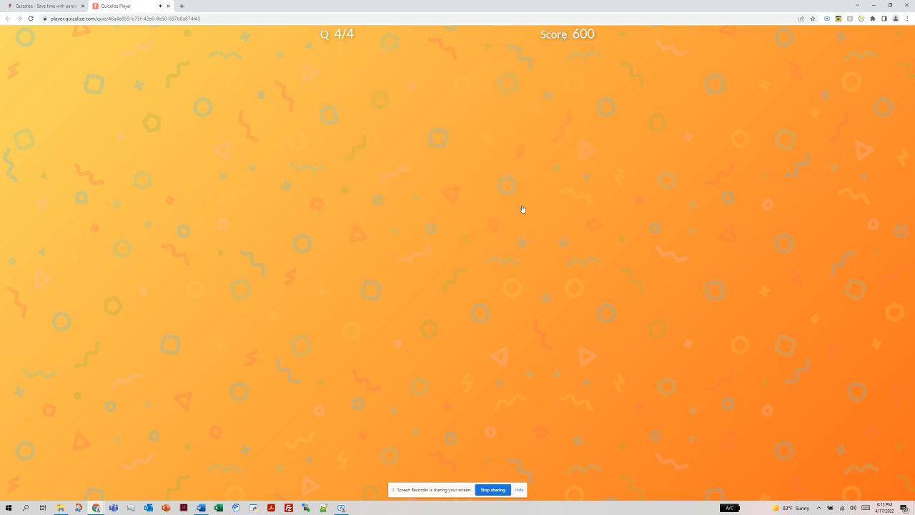
pyautogui.click(518, 189)
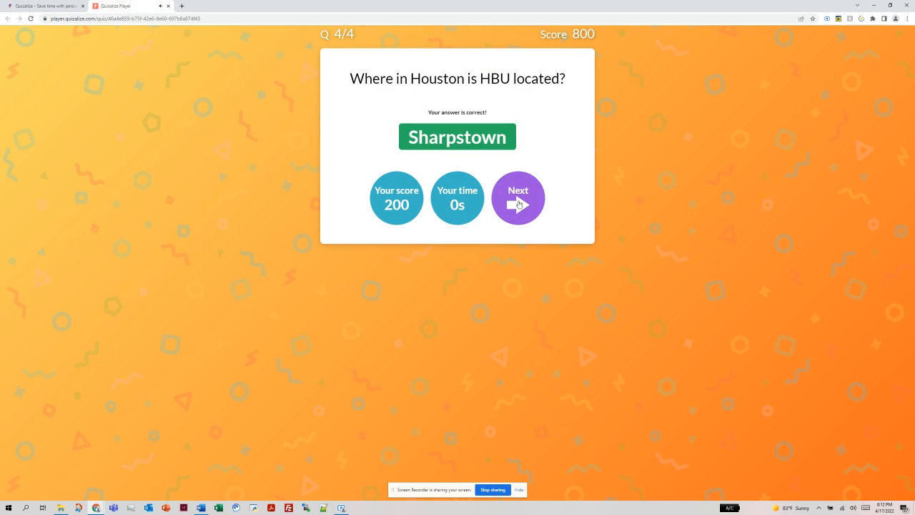
pyautogui.click(519, 205)
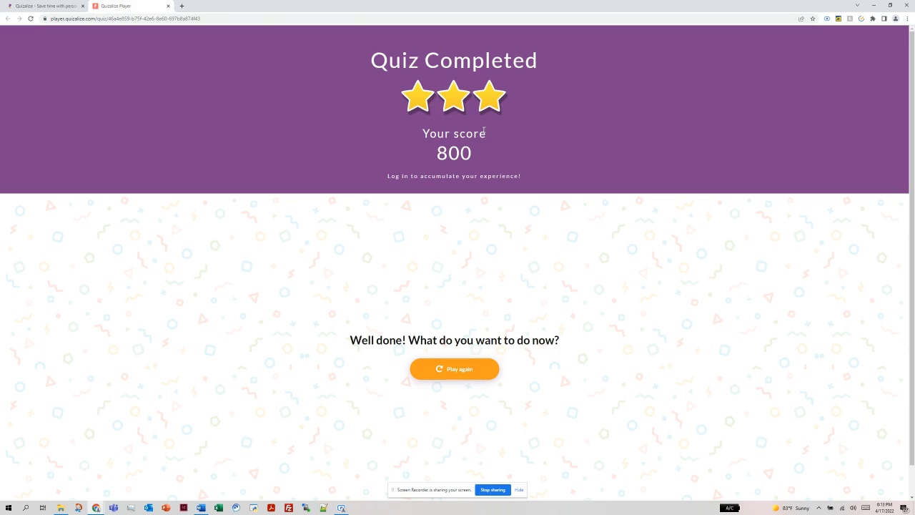
pyautogui.click(168, 6)
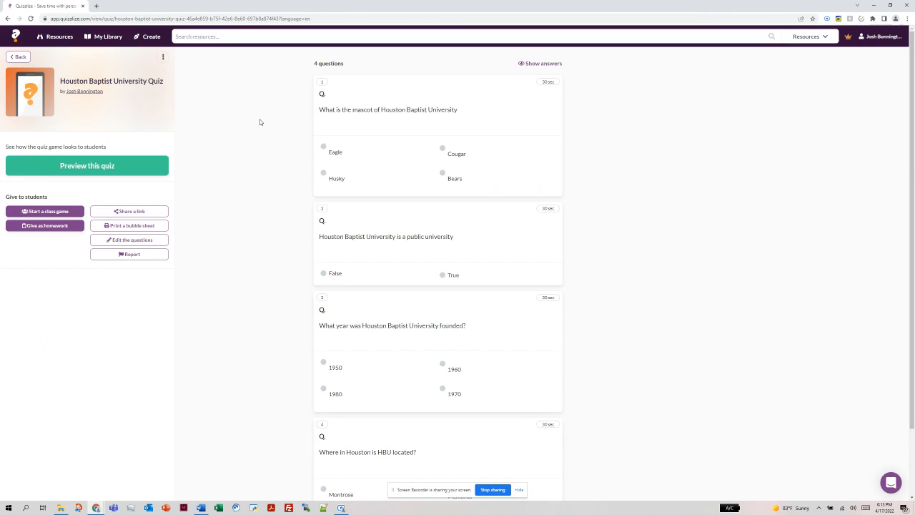